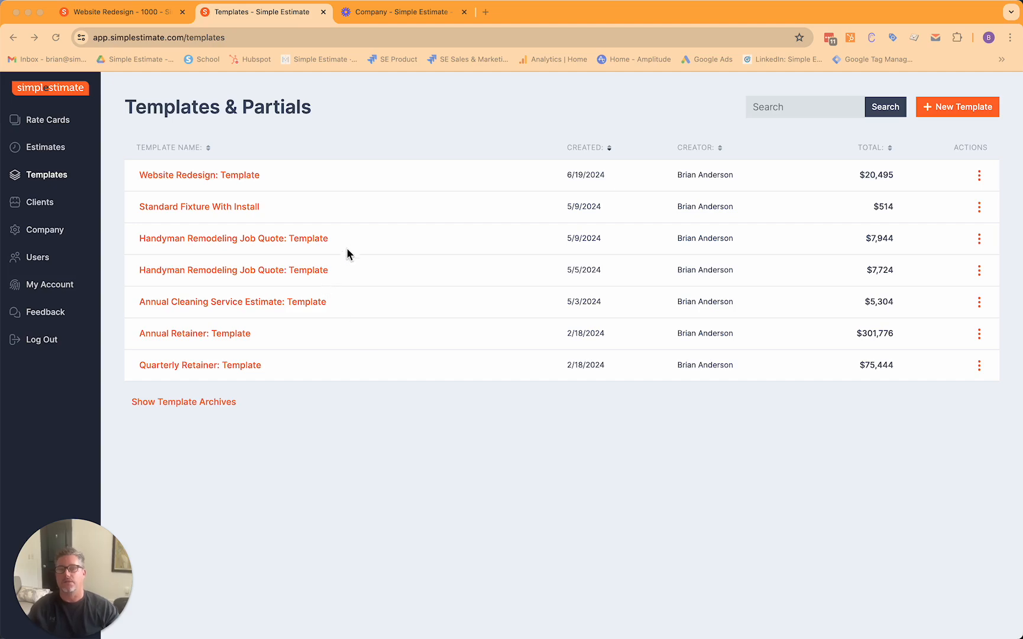
# Start a new estimate from the Website Redesign template and title it "Company ABC Website Redesign".
pyautogui.click(242, 174)
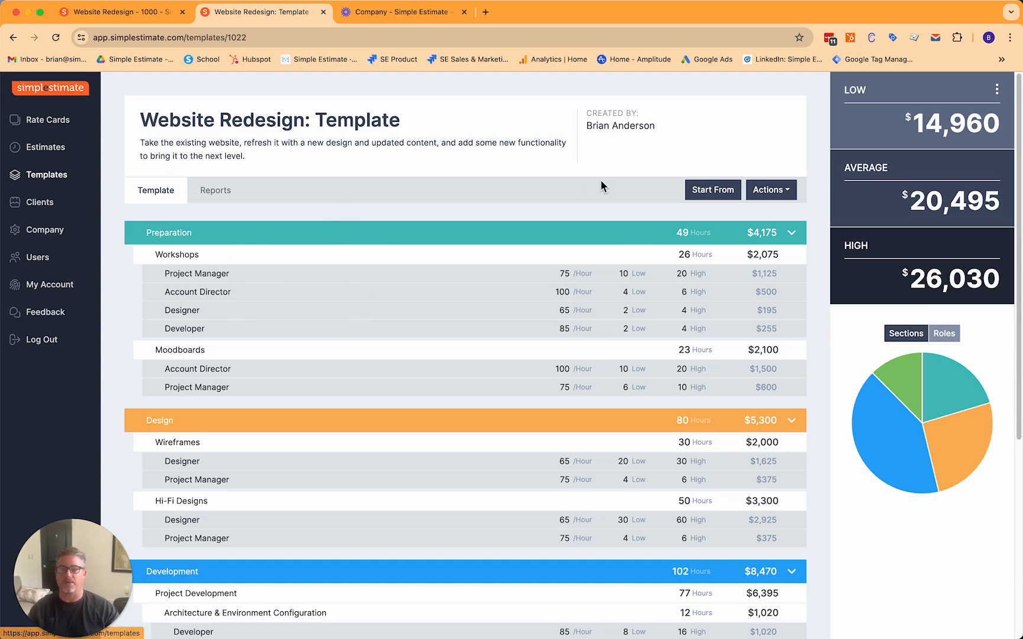
pyautogui.click(702, 195)
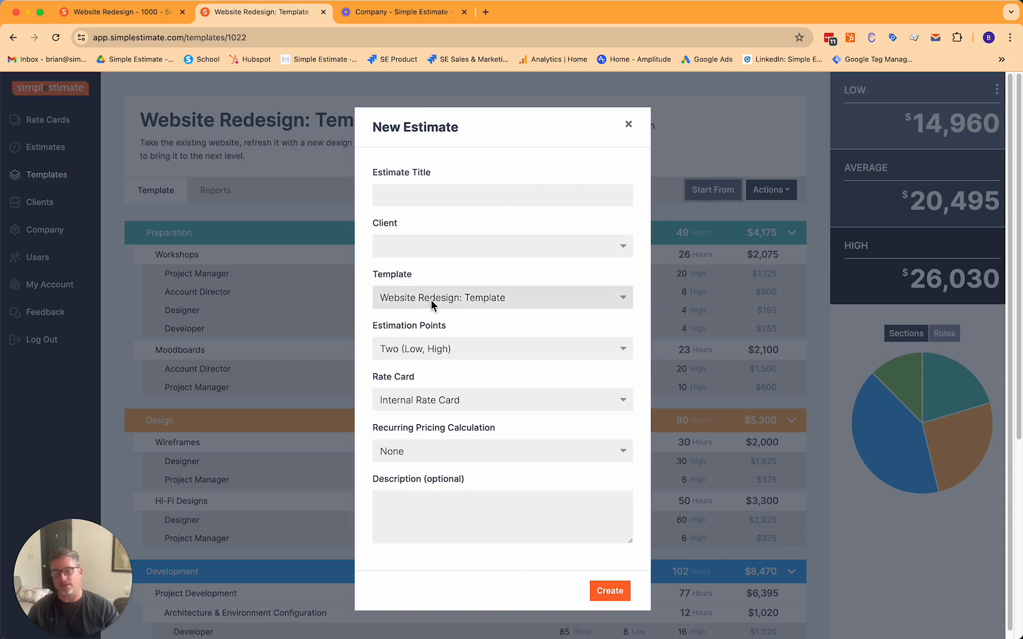
pyautogui.click(403, 187)
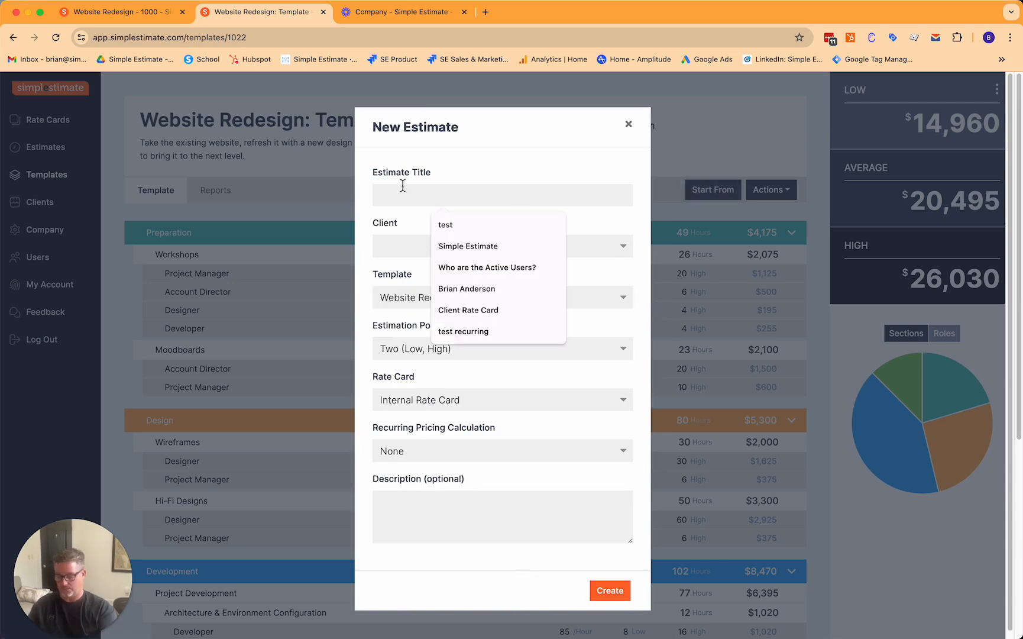
pyautogui.write('Compn')
pyautogui.press('BackSpace')
pyautogui.write('any ')
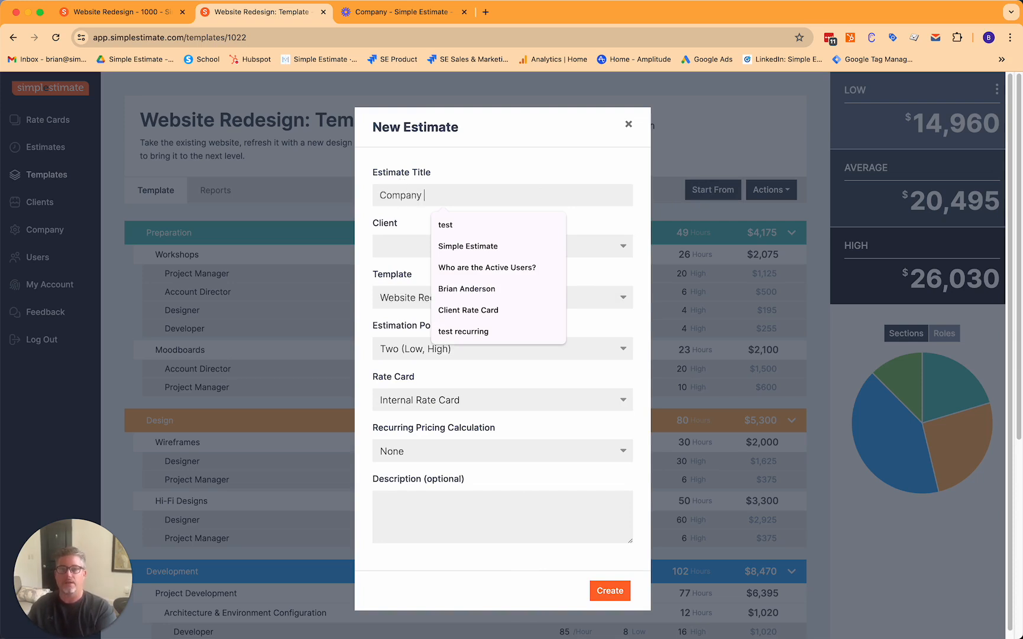
pyautogui.write('ABC Website REs')
pyautogui.press('BackSpace')
pyautogui.press('BackSpace')
pyautogui.write('esig')
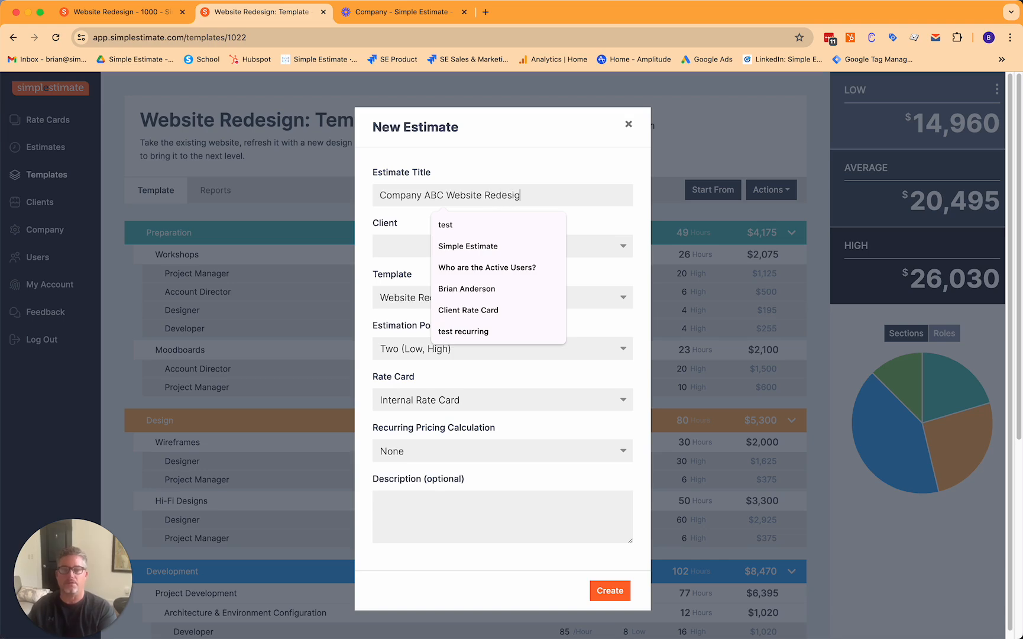
# Assign the estimate to My Dream Client, use three estimation points (Low, Most Likely, High) and create it.
pyautogui.click(411, 246)
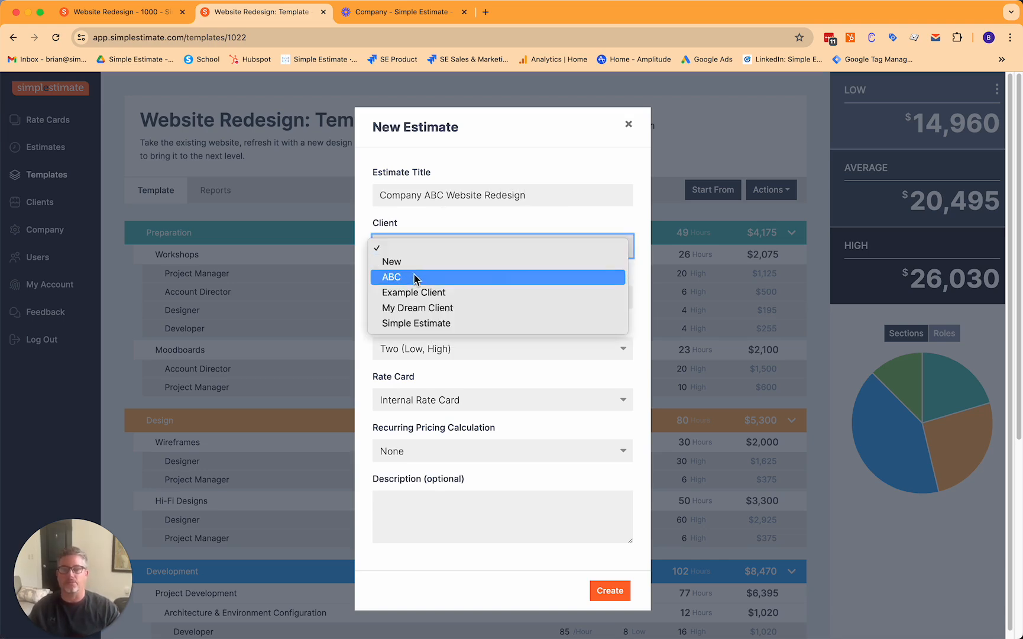
pyautogui.click(420, 308)
pyautogui.click(499, 352)
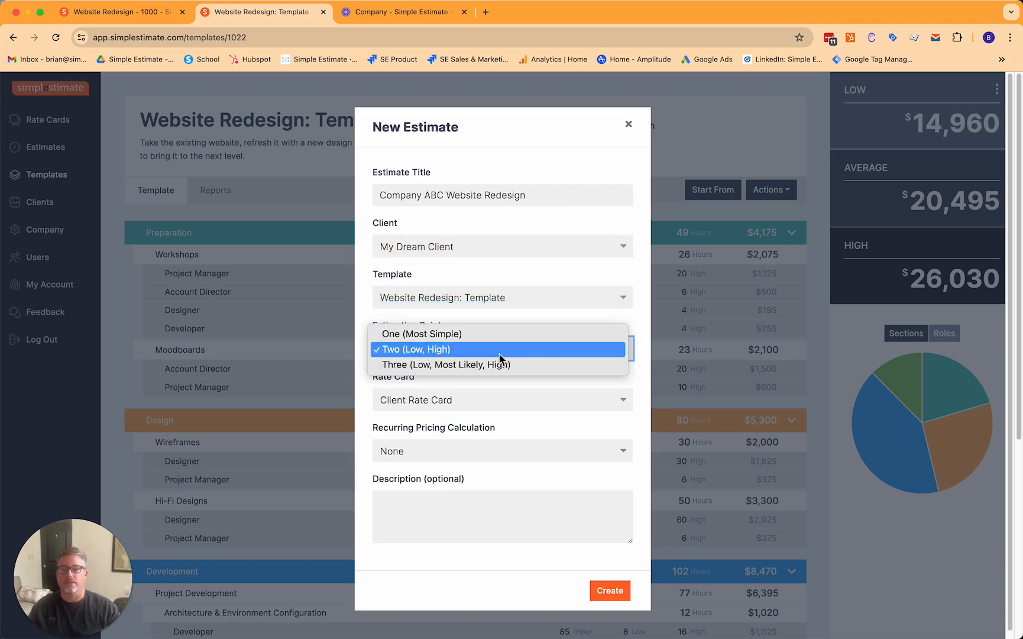
pyautogui.click(495, 364)
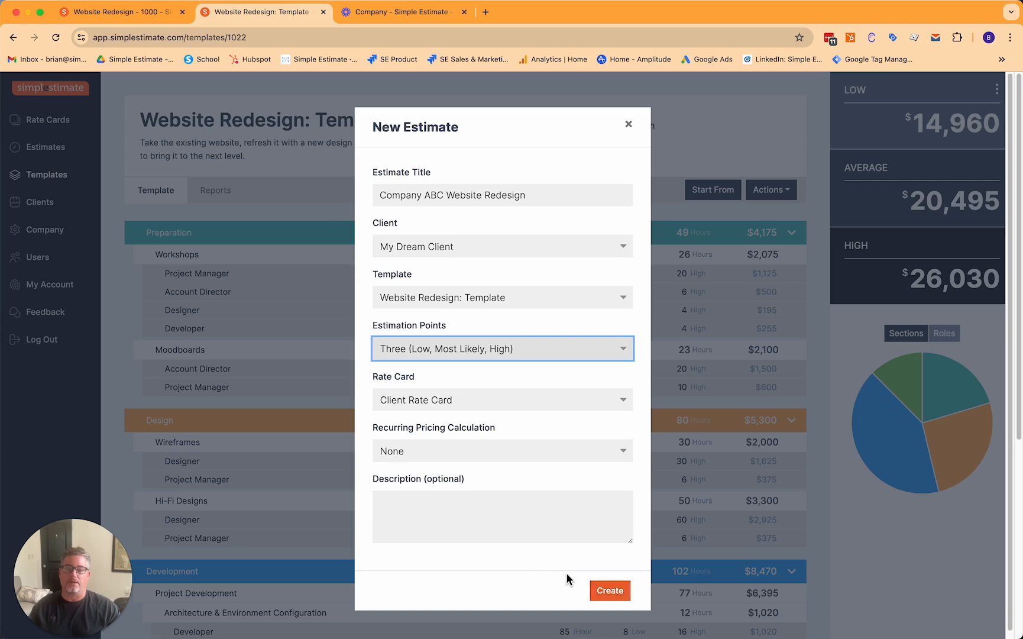
pyautogui.click(603, 591)
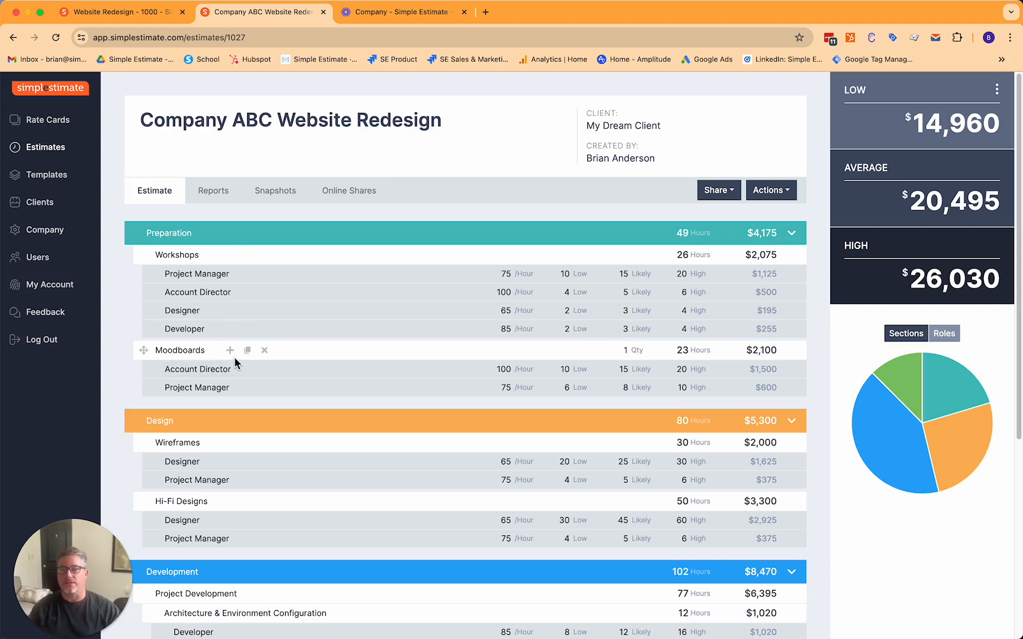
# Add an hourly Social Media Specialist line item under Moodboards with 8 low, 12 likely and 16 high hours.
pyautogui.click(230, 351)
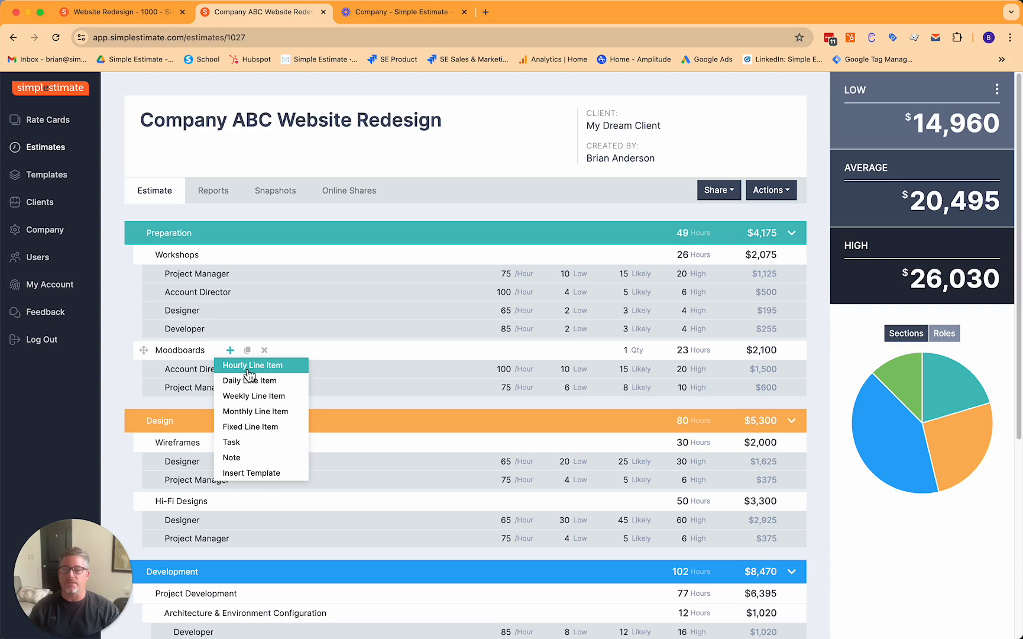
pyautogui.click(249, 367)
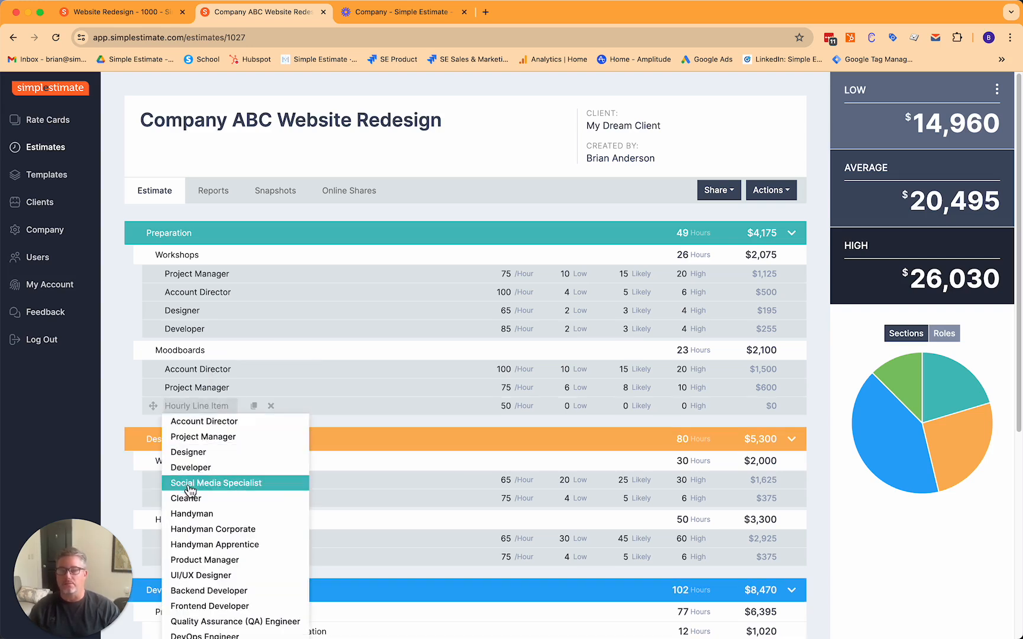
pyautogui.click(188, 483)
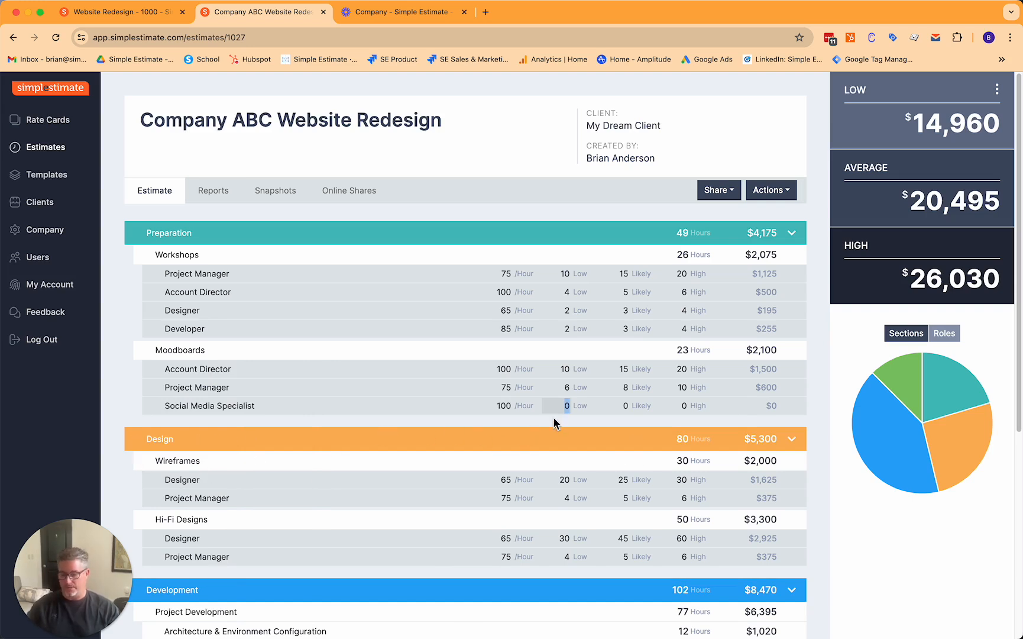
pyautogui.write('8')
pyautogui.press('Tab')
pyautogui.write('12')
pyautogui.press('Tab')
pyautogui.write('16')
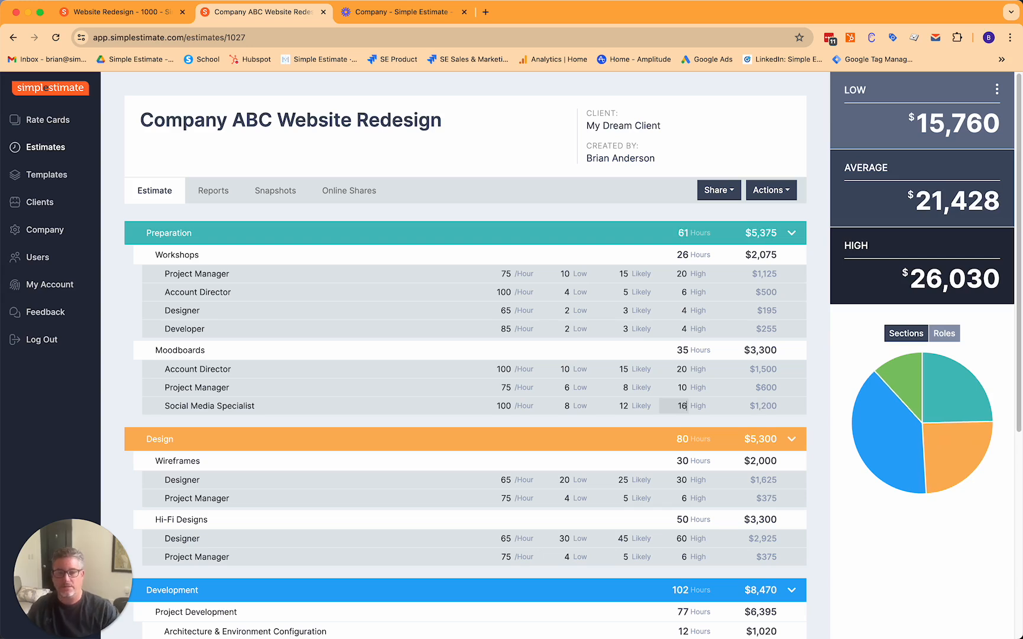
pyautogui.click(546, 203)
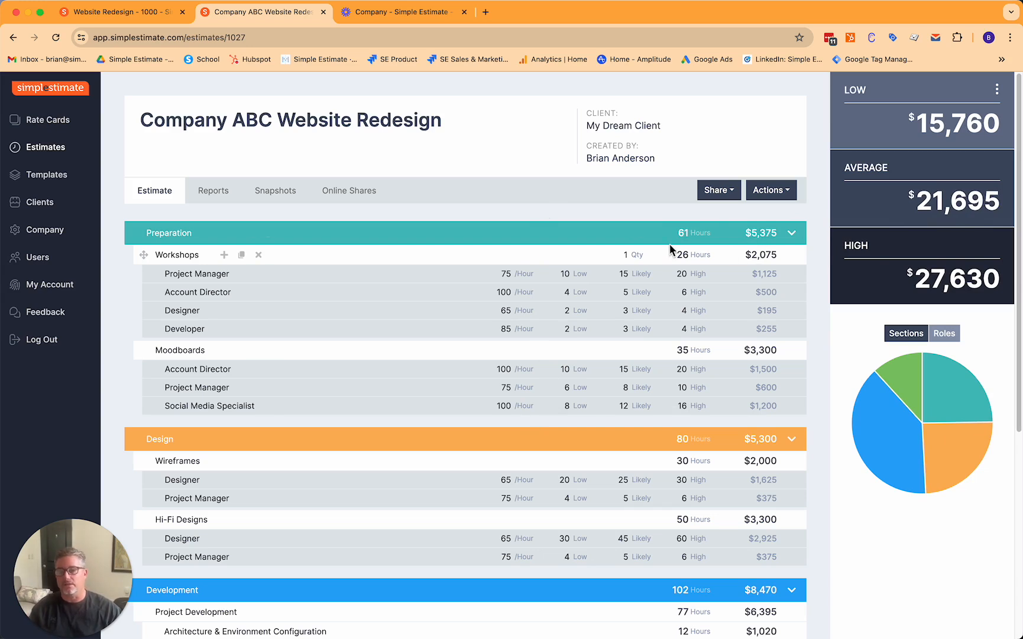
# Save the Company ABC Website Redesign estimate as a new template, confirming the duplication.
pyautogui.click(760, 195)
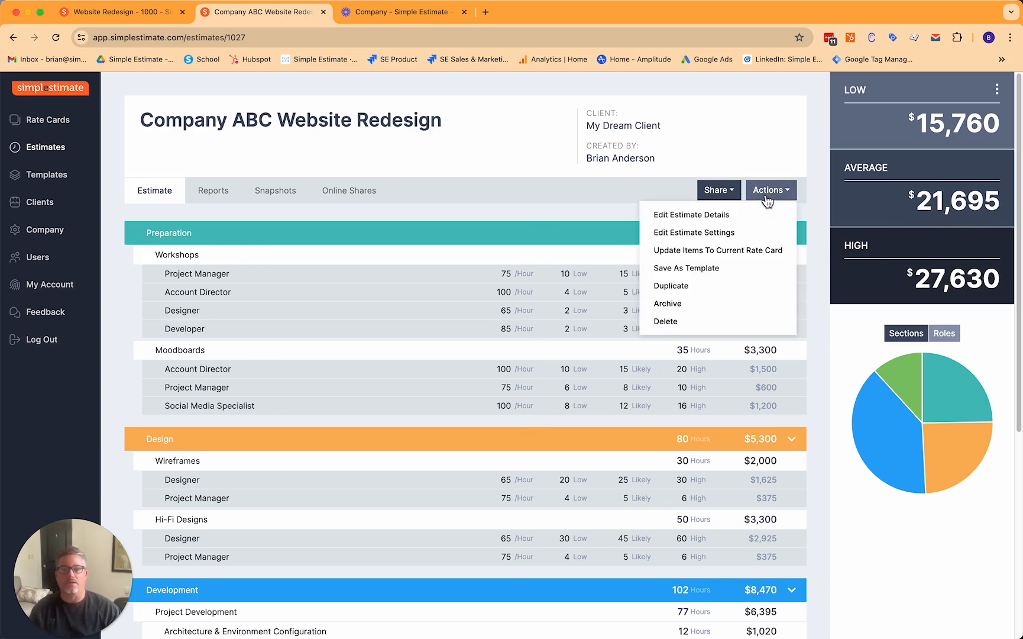
pyautogui.click(718, 269)
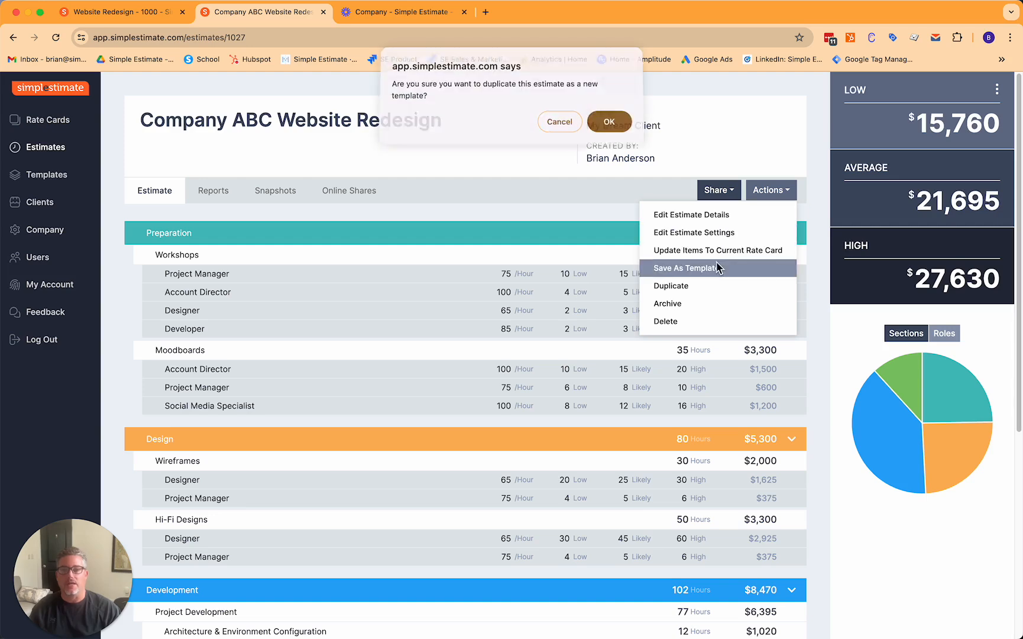
pyautogui.click(609, 124)
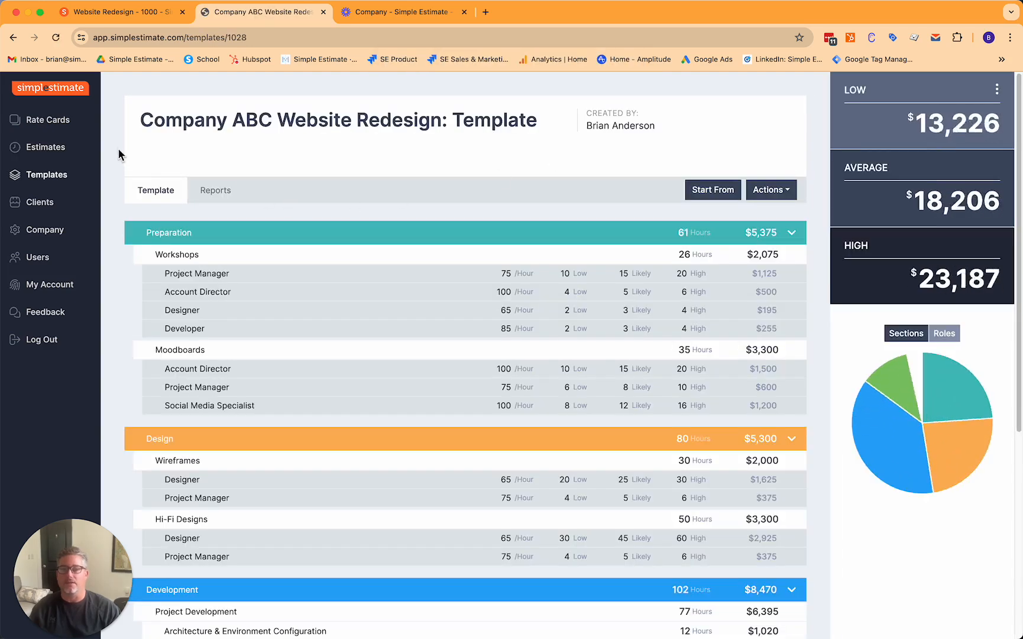
# Rename the new template "Large Website Redesign: Template" and save its details.
pyautogui.click(764, 190)
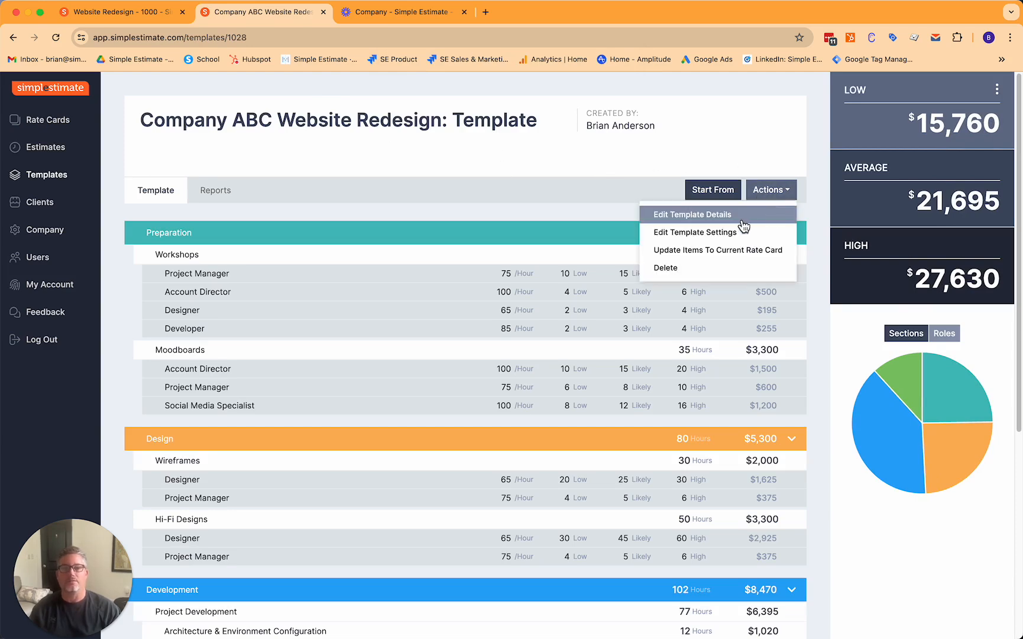
pyautogui.click(744, 220)
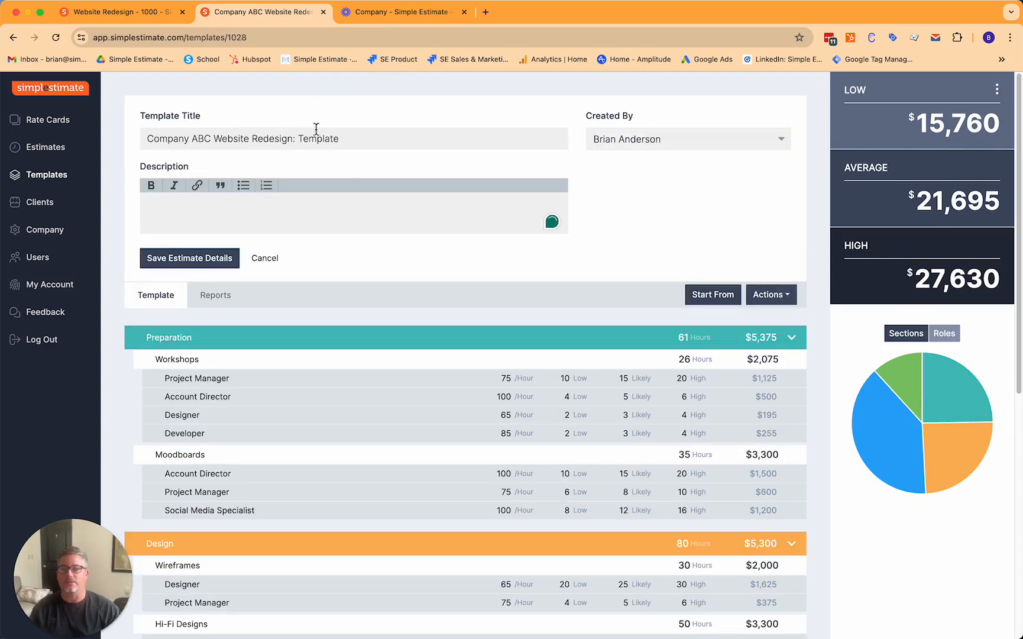
pyautogui.moveTo(211, 138); pyautogui.dragTo(112, 145)
pyautogui.write('XYZ')
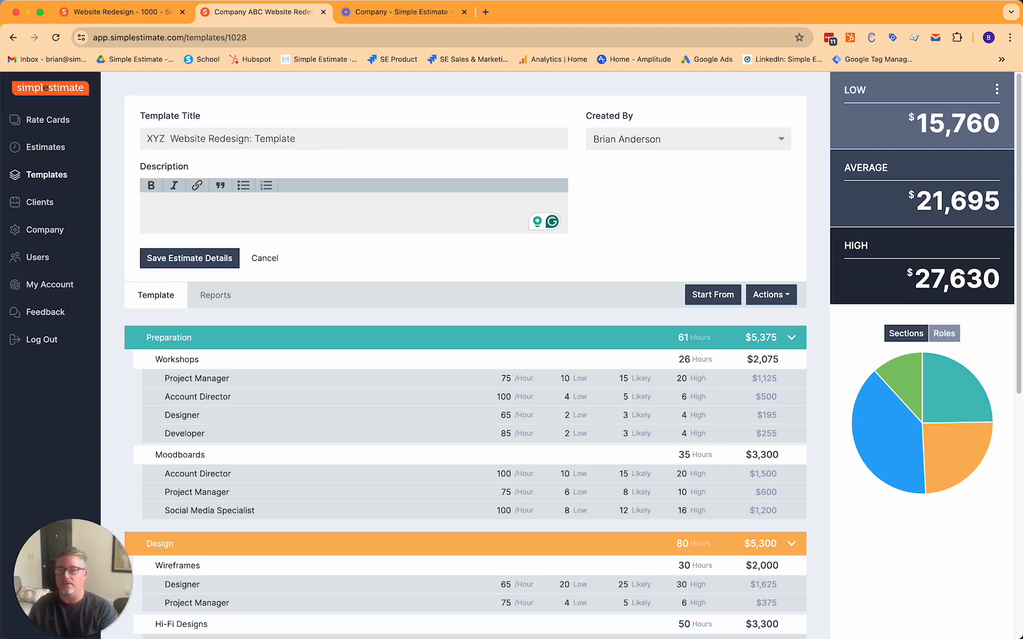
pyautogui.press('BackSpace')
pyautogui.press('BackSpace')
pyautogui.press('BackSpace')
pyautogui.write('Large')
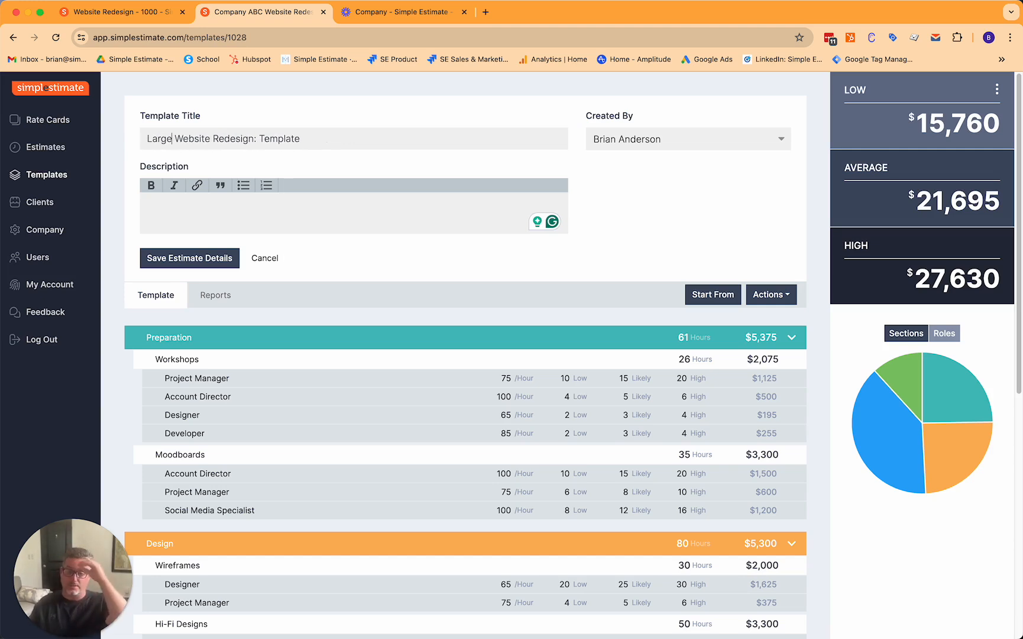
pyautogui.click(208, 268)
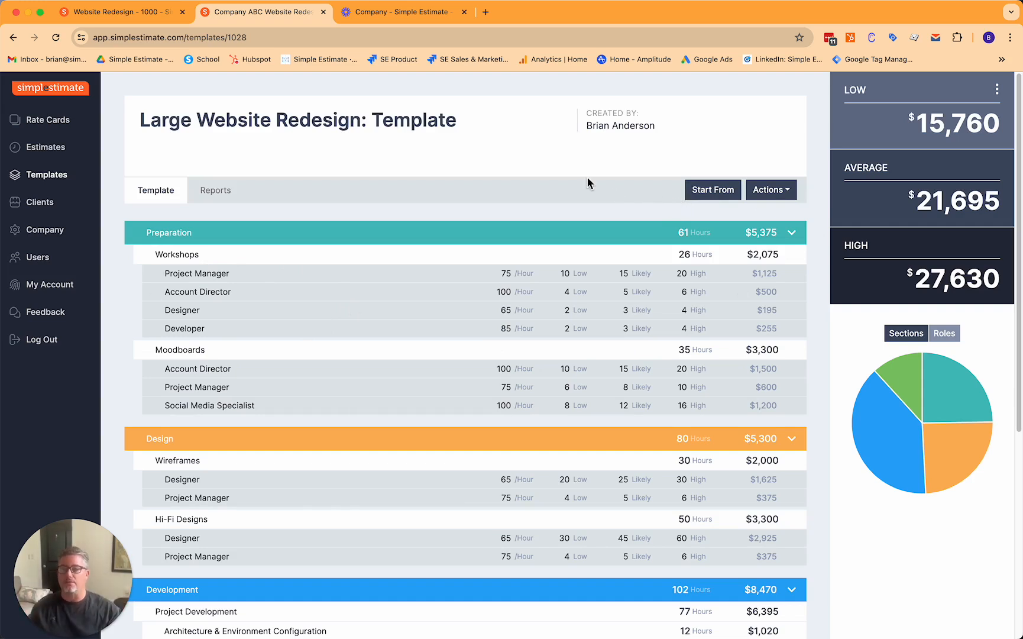
pyautogui.click(67, 151)
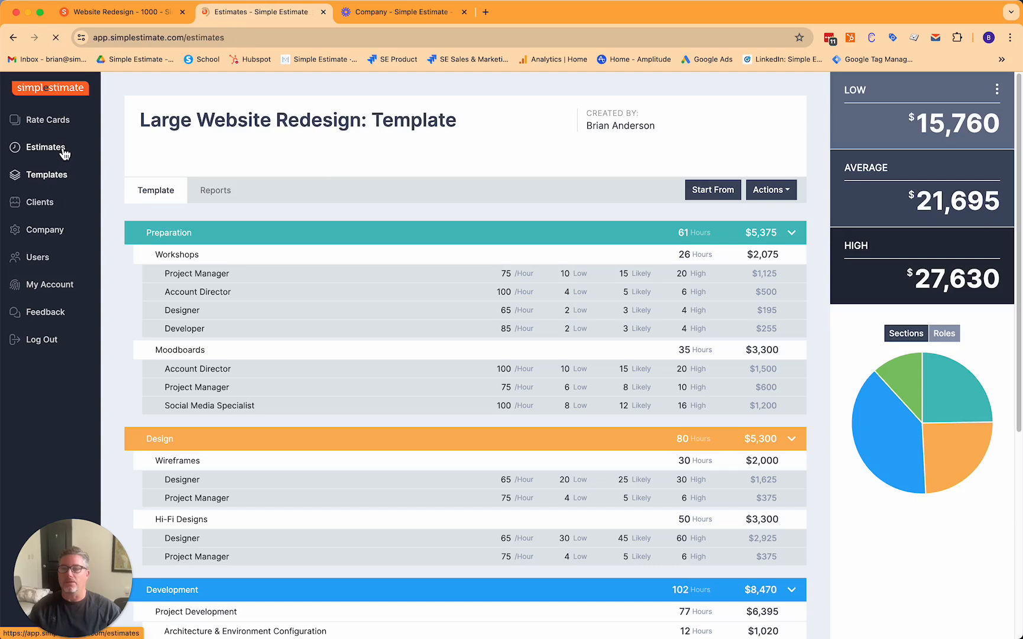
pyautogui.click(964, 108)
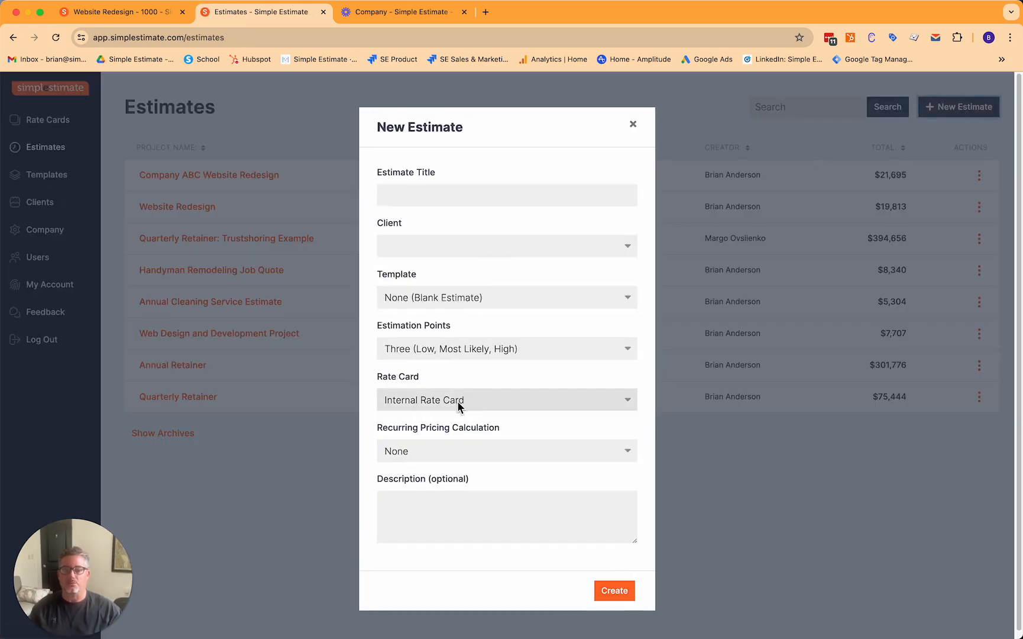
pyautogui.click(445, 302)
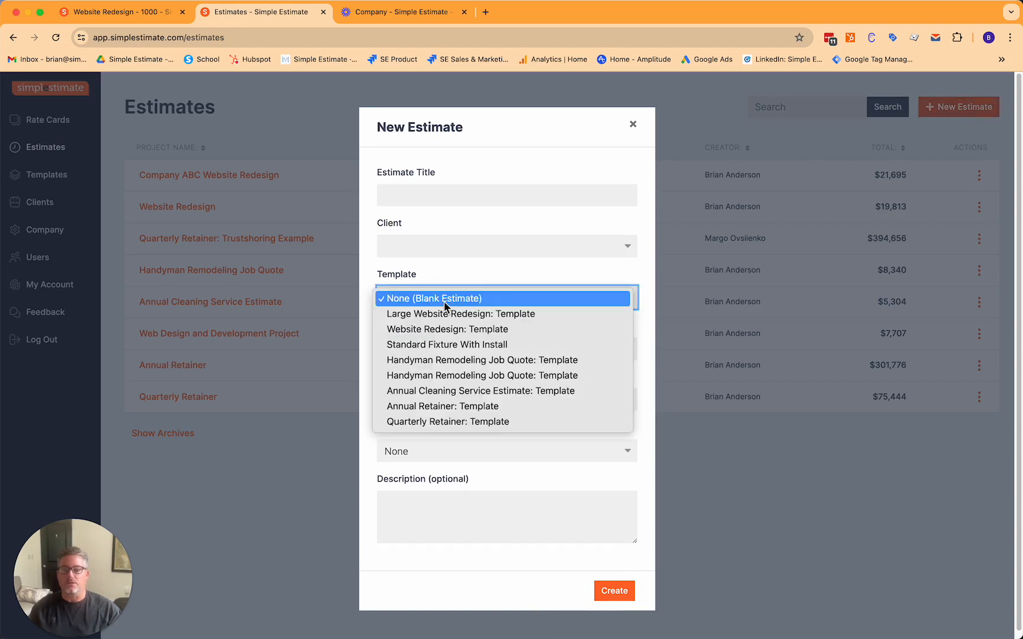
pyautogui.click(449, 313)
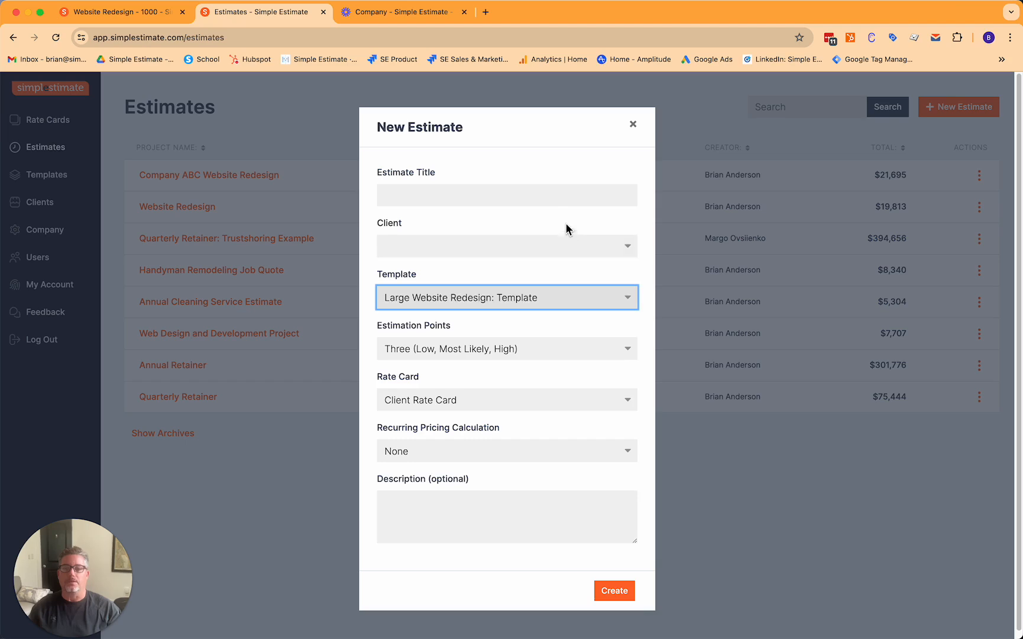
pyautogui.click(633, 124)
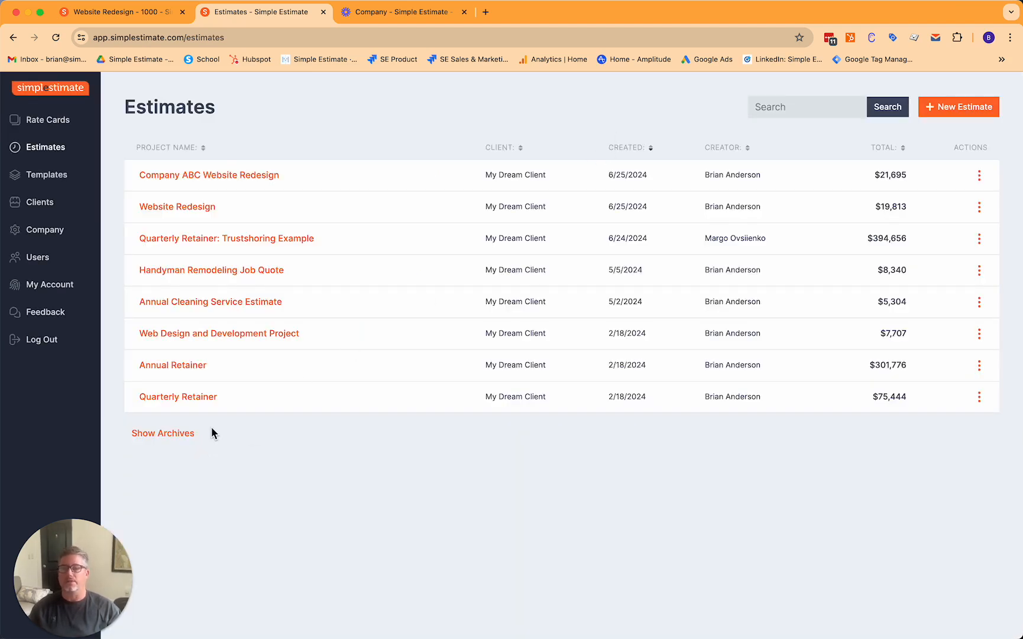
# Open the Company ABC Website Redesign estimate and delete its Ongoing Support section.
pyautogui.click(40, 152)
pyautogui.click(208, 177)
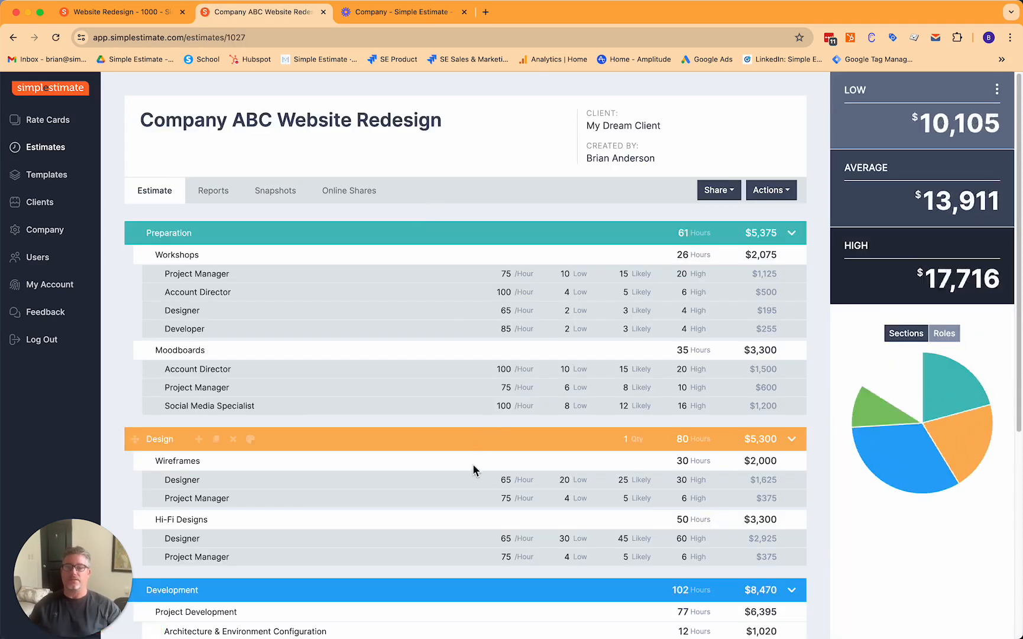
pyautogui.scroll(-5, 475, 449)
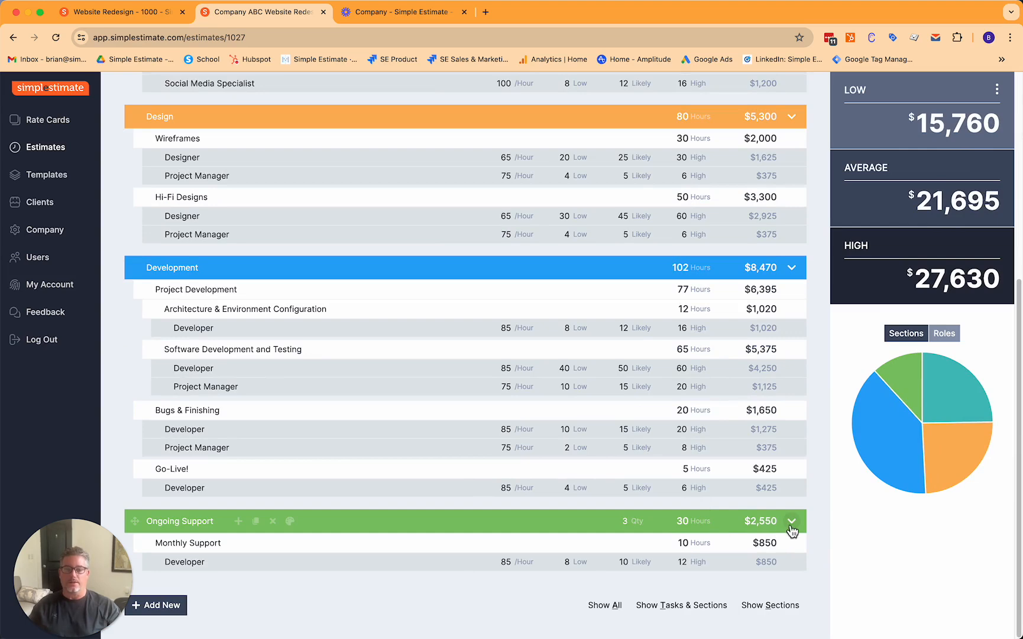
pyautogui.click(273, 520)
pyautogui.click(606, 123)
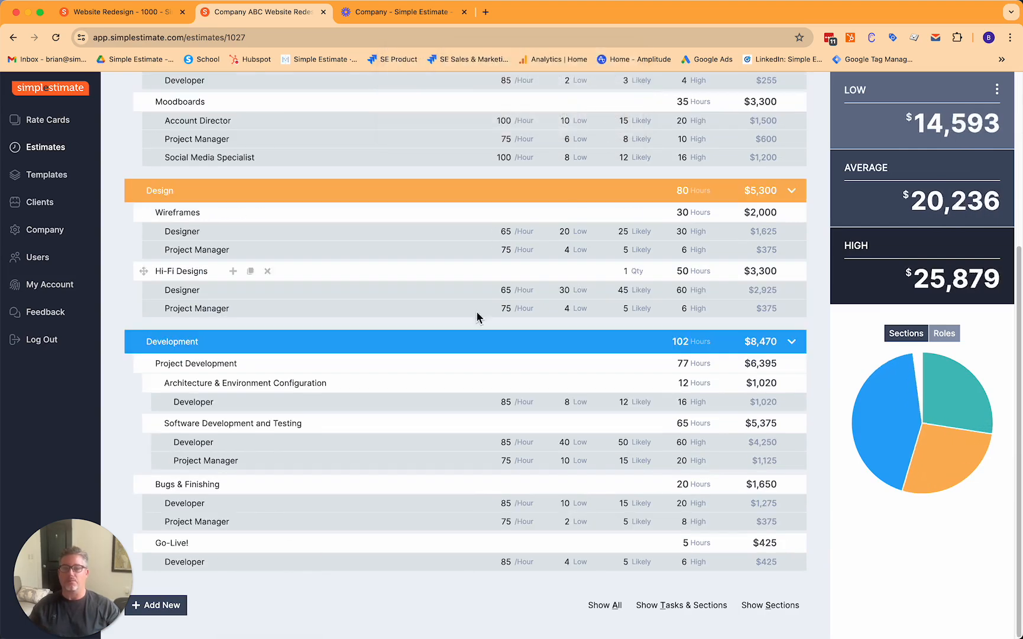
pyautogui.click(352, 382)
# Insert the Quarterly Retainer template at the end of the estimate, after the Development section.
pyautogui.click(177, 604)
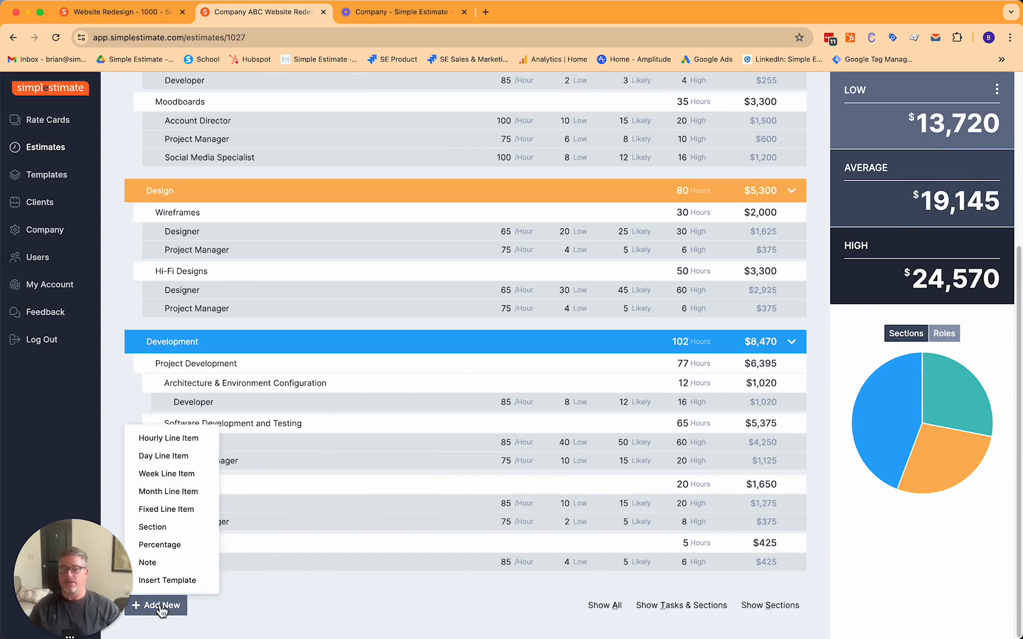
pyautogui.click(223, 341)
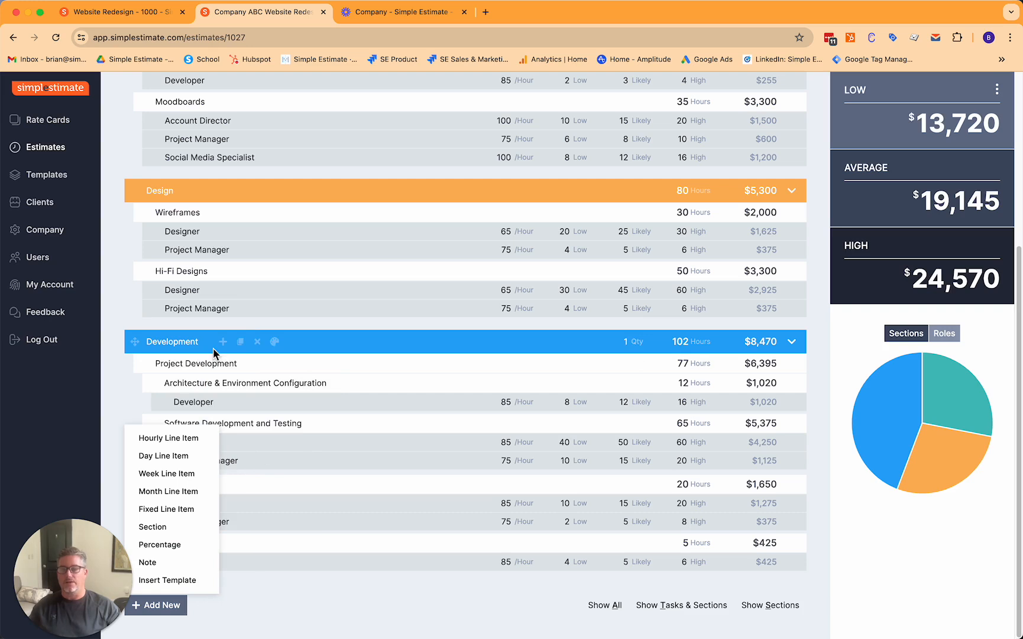
pyautogui.click(262, 363)
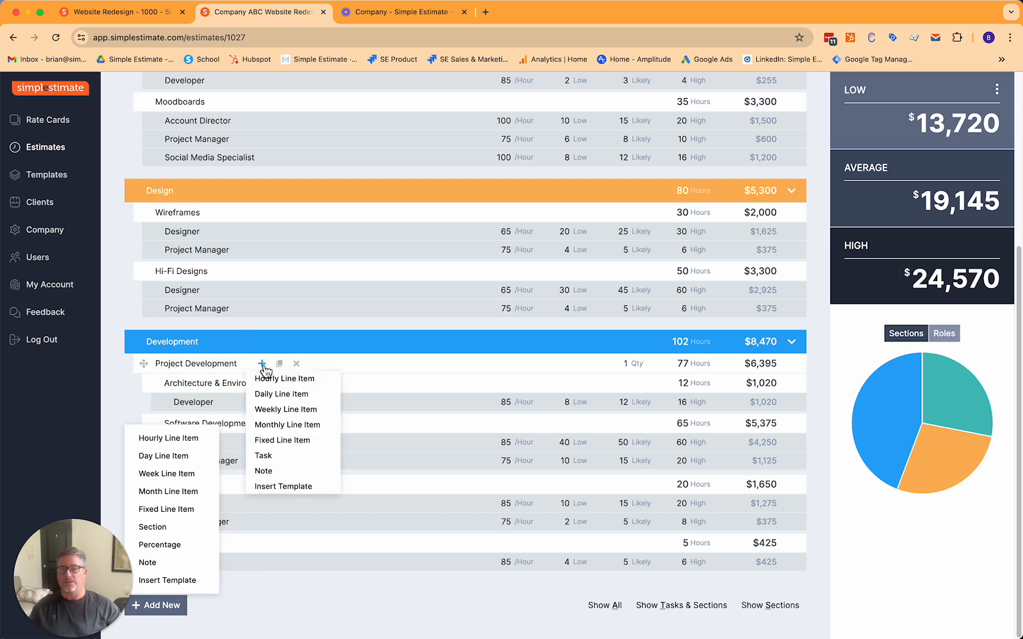
pyautogui.click(174, 582)
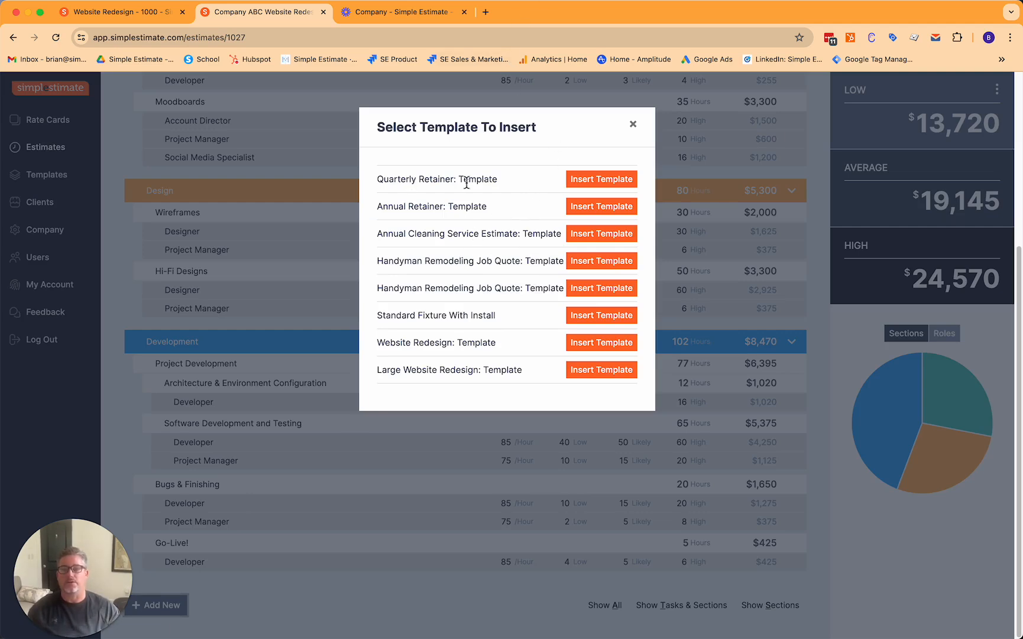
pyautogui.click(593, 185)
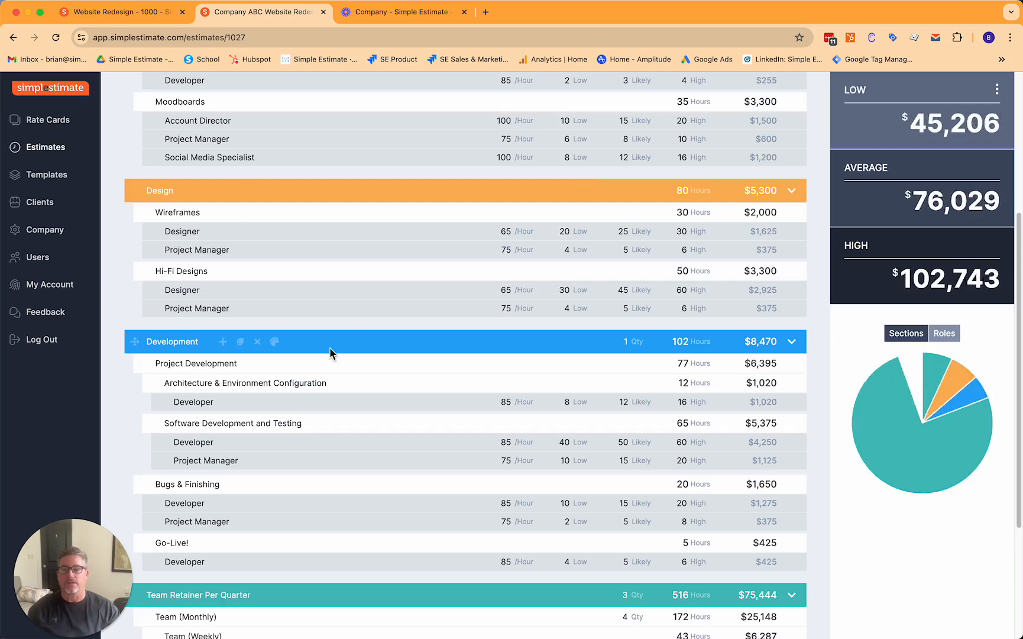
pyautogui.scroll(-4, 342, 338)
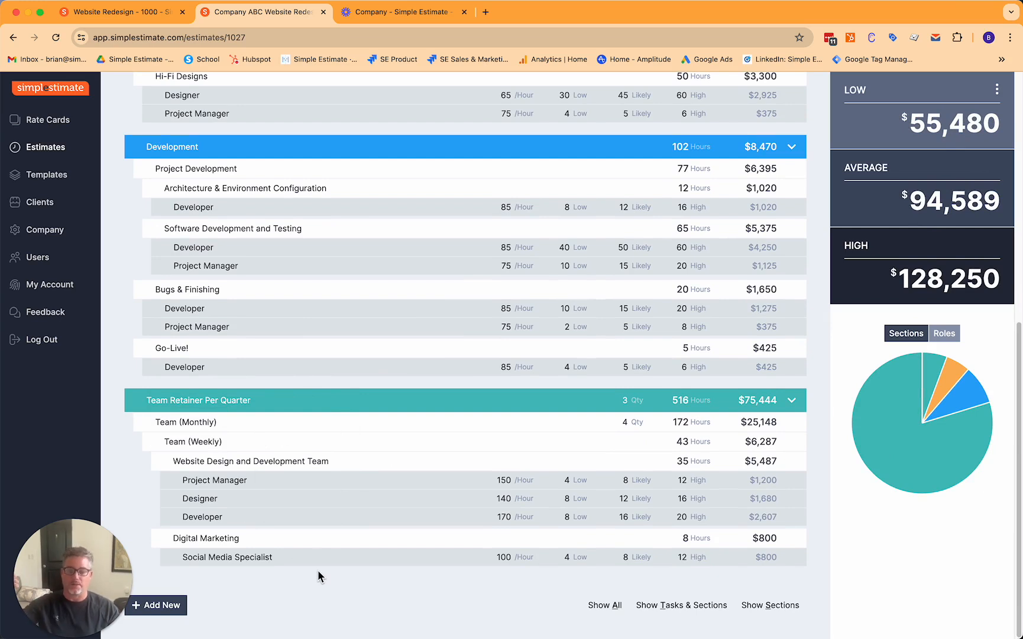
pyautogui.moveTo(319, 570)
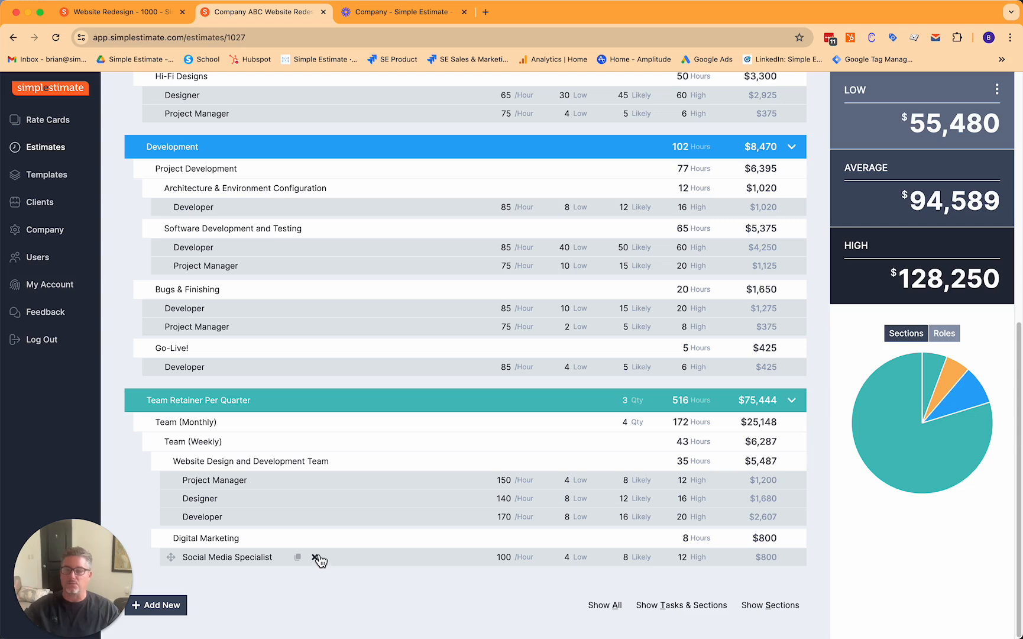